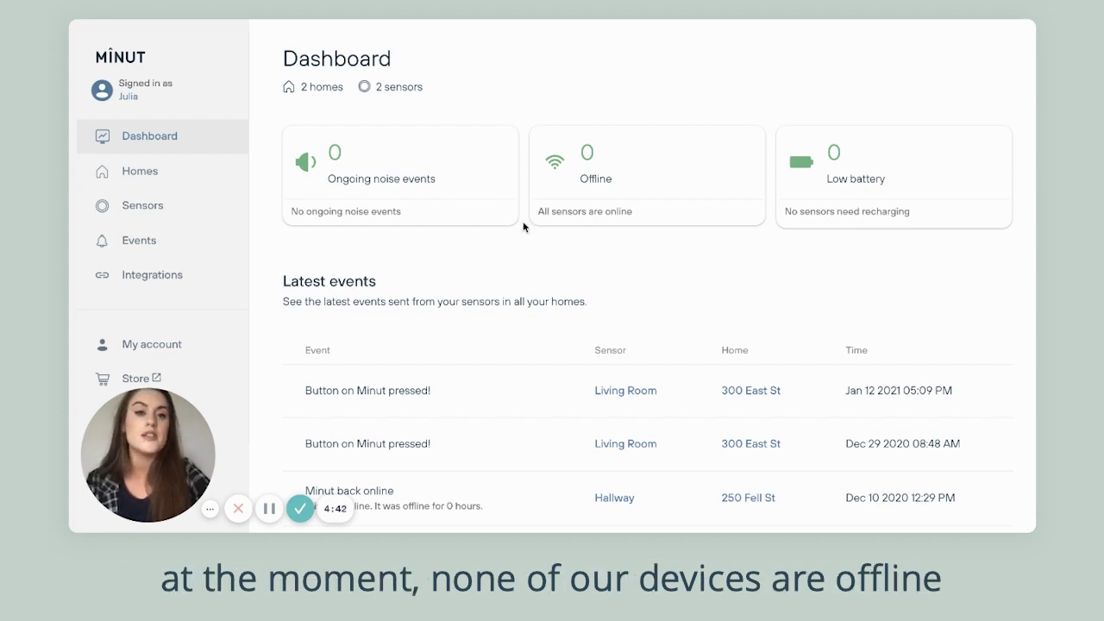
- Scroll down the Dashboard to review Latest events, then back up to the overview
{"action": "scroll", "coordinate": [618, 249], "scroll_direction": "down", "scroll_amount": 3}
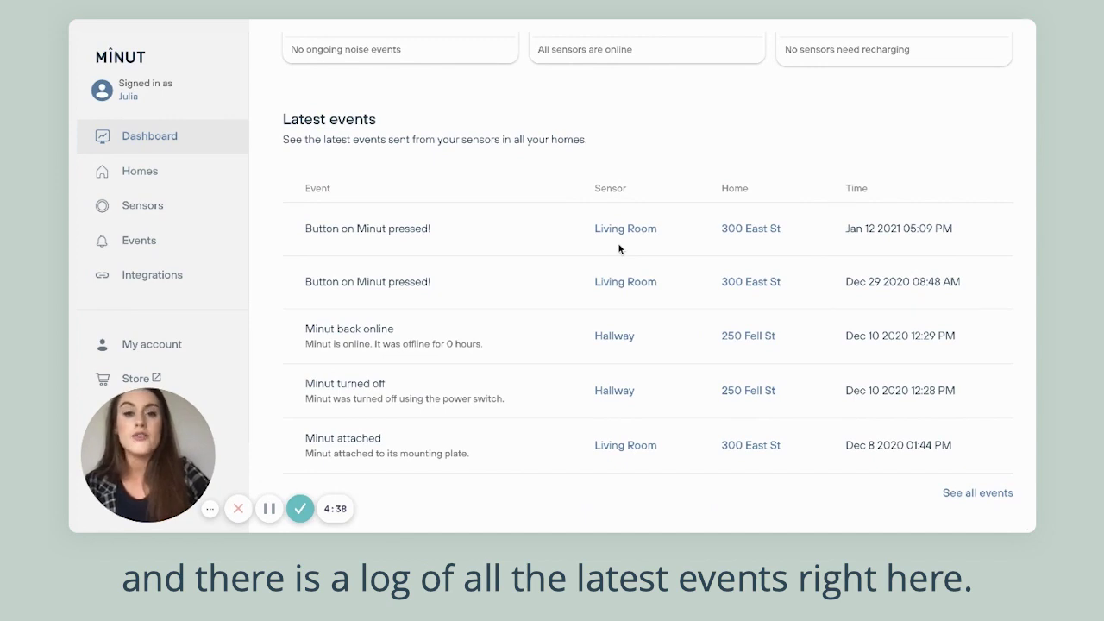
{"action": "scroll", "coordinate": [518, 351], "scroll_direction": "up", "scroll_amount": 3}
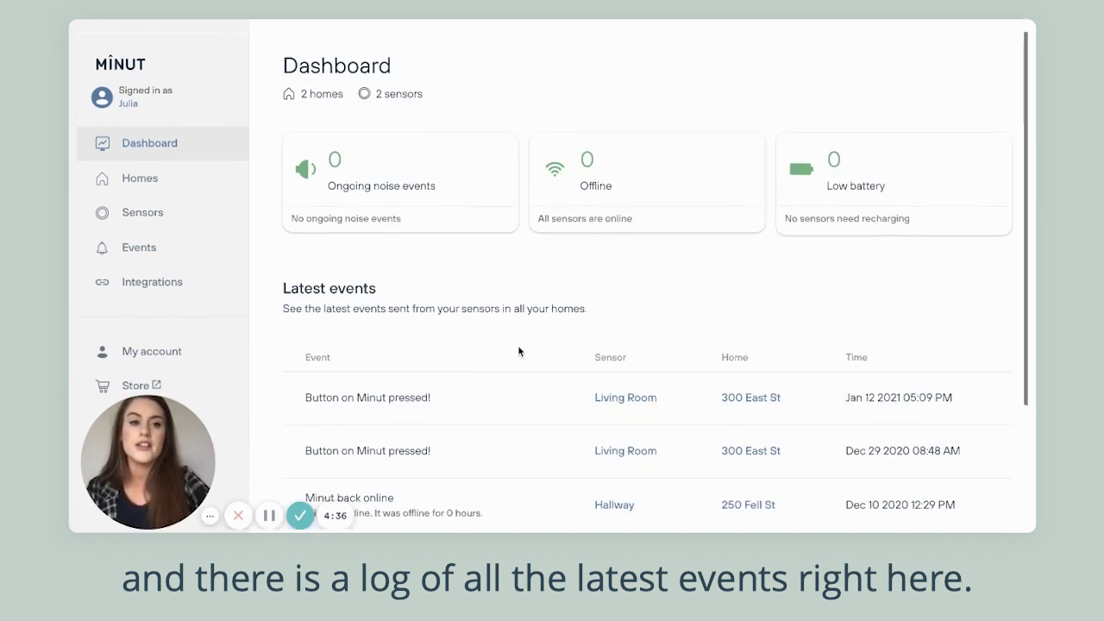
{"action": "left_click", "coordinate": [151, 185]}
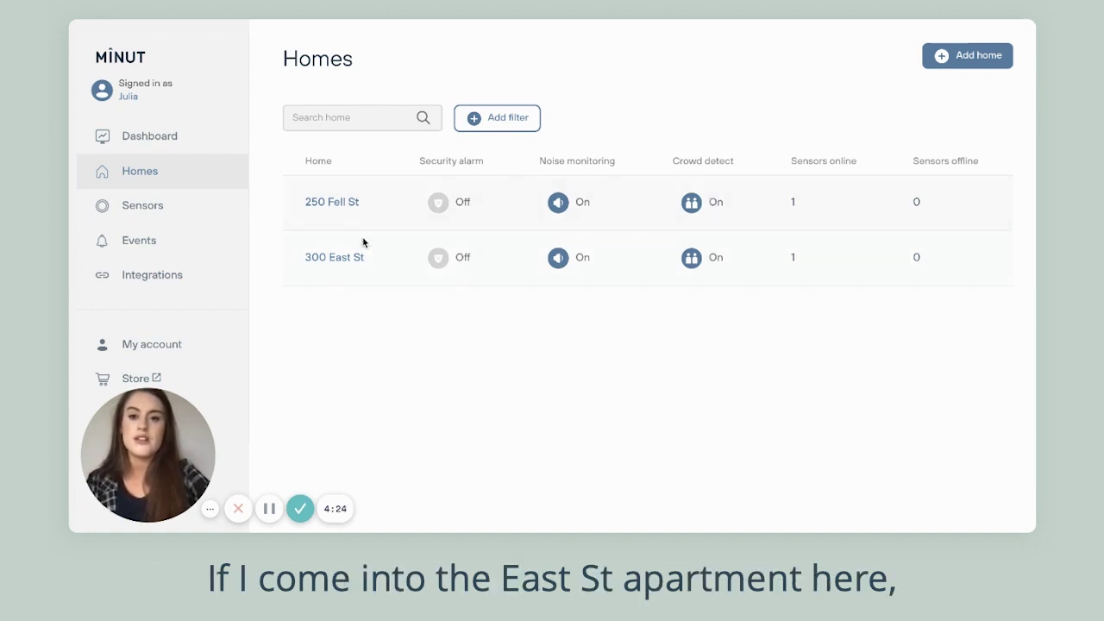
{"action": "left_click", "coordinate": [336, 257]}
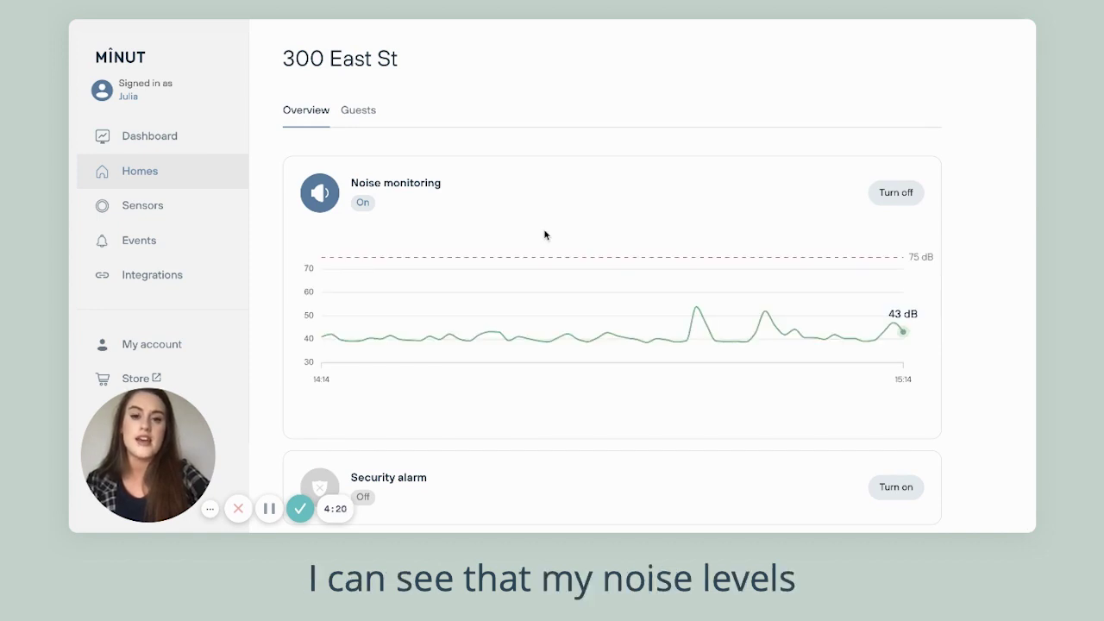
{"action": "scroll", "coordinate": [544, 235], "scroll_direction": "down", "scroll_amount": 1}
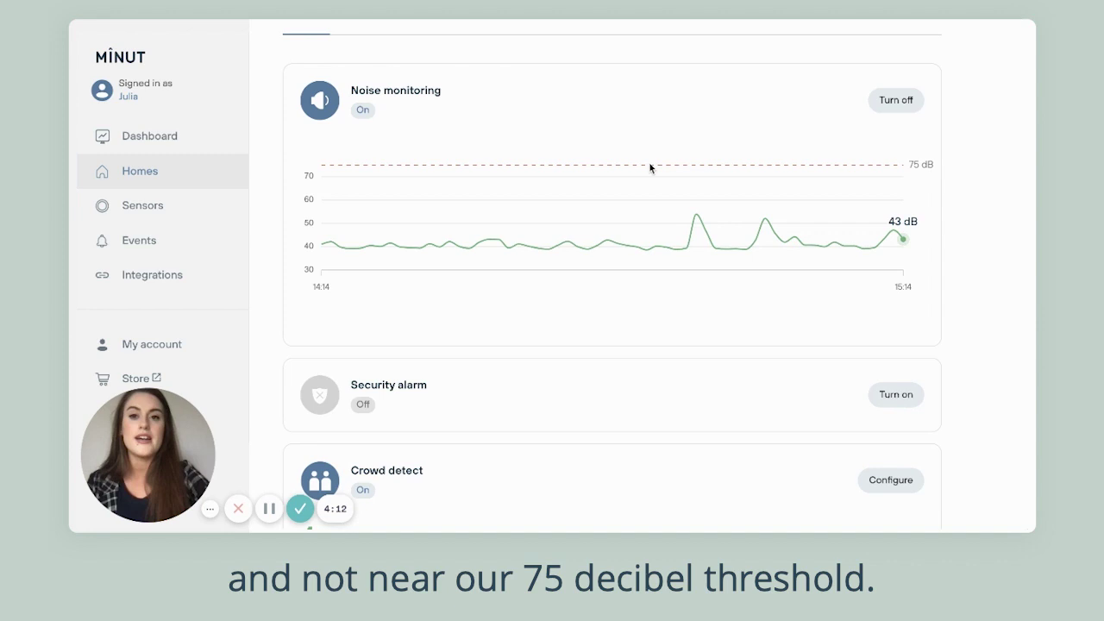
{"action": "scroll", "coordinate": [651, 167], "scroll_direction": "down", "scroll_amount": 3}
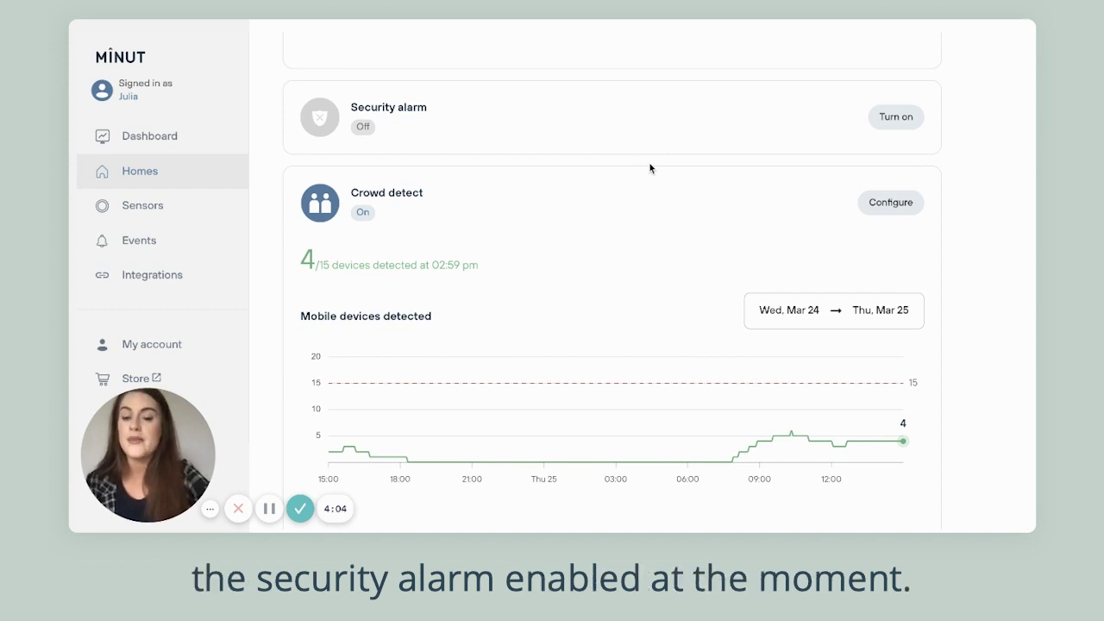
{"action": "scroll", "coordinate": [650, 168], "scroll_direction": "down", "scroll_amount": 1}
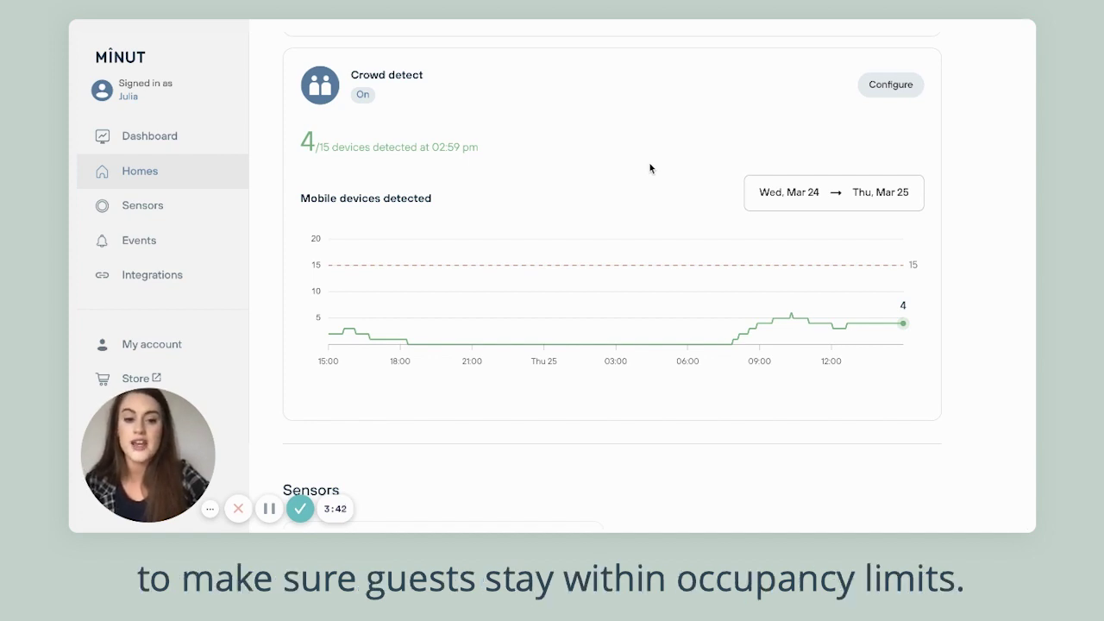
{"action": "scroll", "coordinate": [650, 168], "scroll_direction": "down", "scroll_amount": 5}
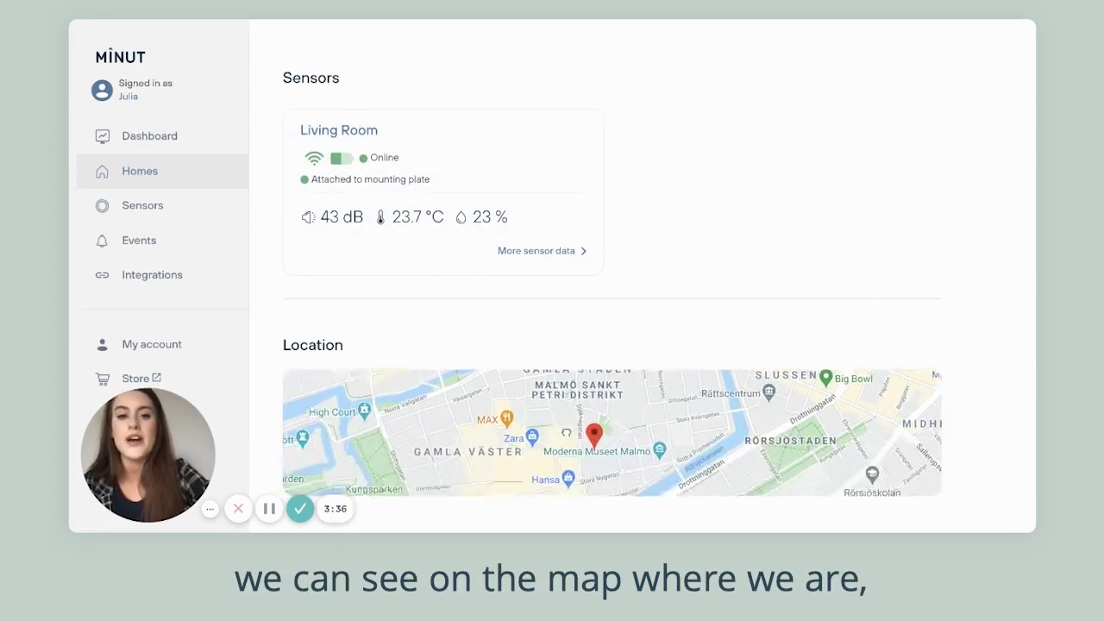
- Select both the Hallway and Living Room sensors and open their shared Device settings
{"action": "left_click", "coordinate": [466, 162]}
{"action": "scroll", "coordinate": [464, 162], "scroll_direction": "up", "scroll_amount": 10}
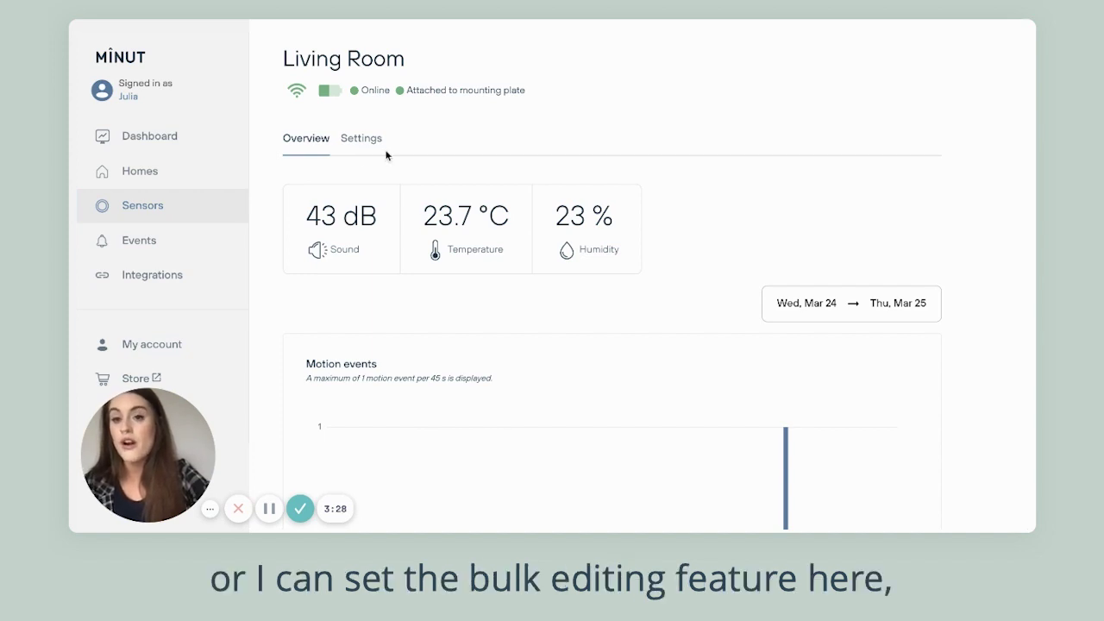
{"action": "left_click", "coordinate": [143, 205]}
{"action": "left_click", "coordinate": [302, 188]}
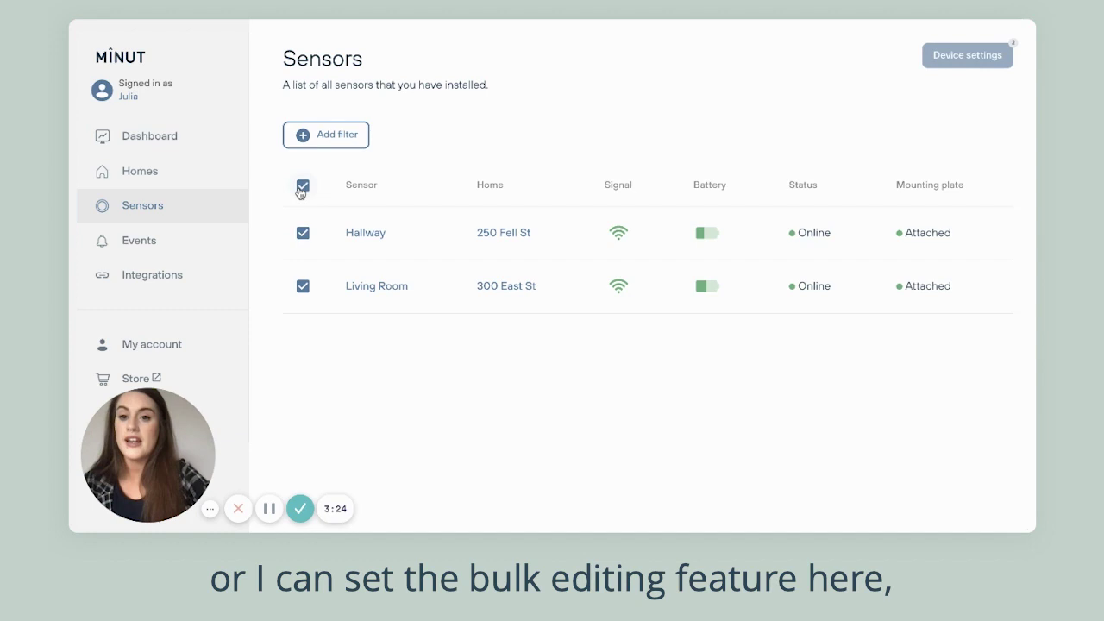
{"action": "left_click", "coordinate": [962, 57]}
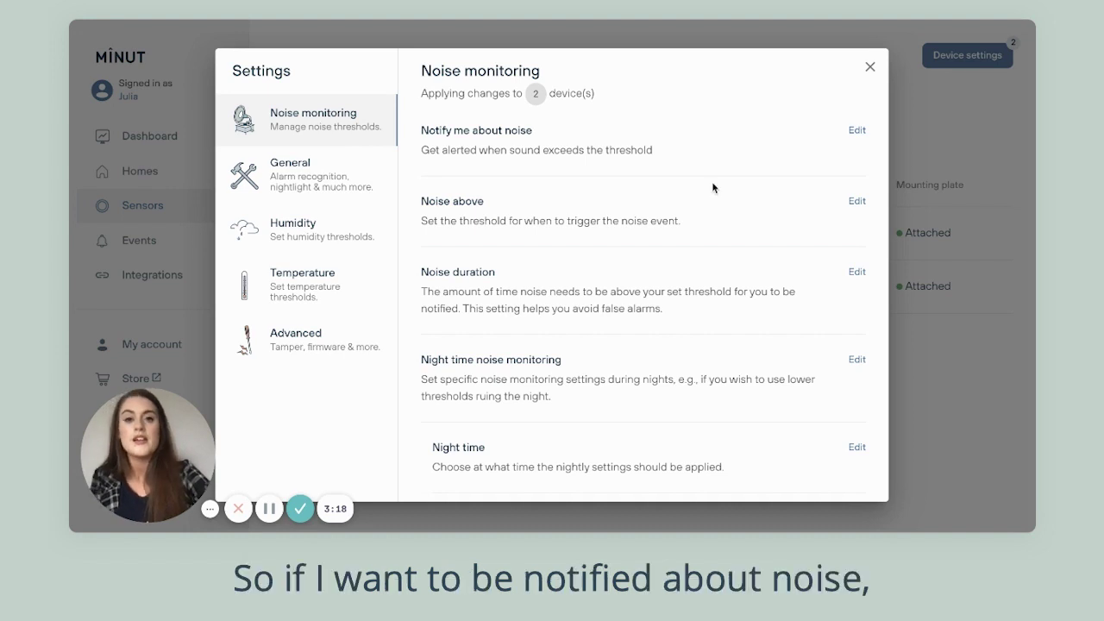
- Save the noise notification preference under Noise above
{"action": "left_click", "coordinate": [856, 131]}
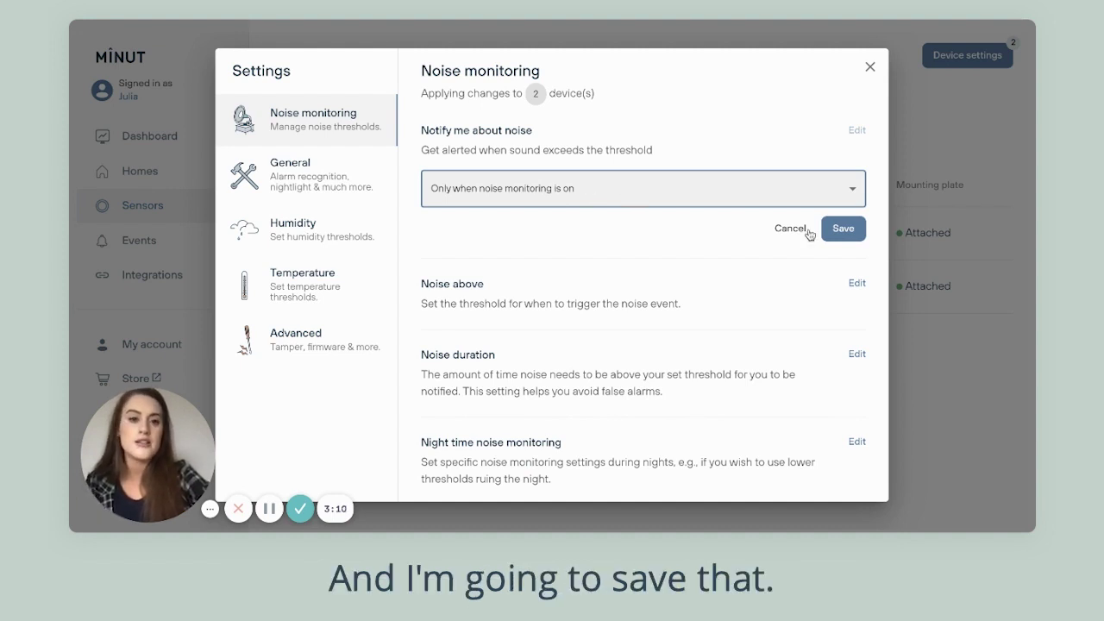
{"action": "left_click", "coordinate": [841, 230]}
{"action": "scroll", "coordinate": [658, 239], "scroll_direction": "down", "scroll_amount": 1}
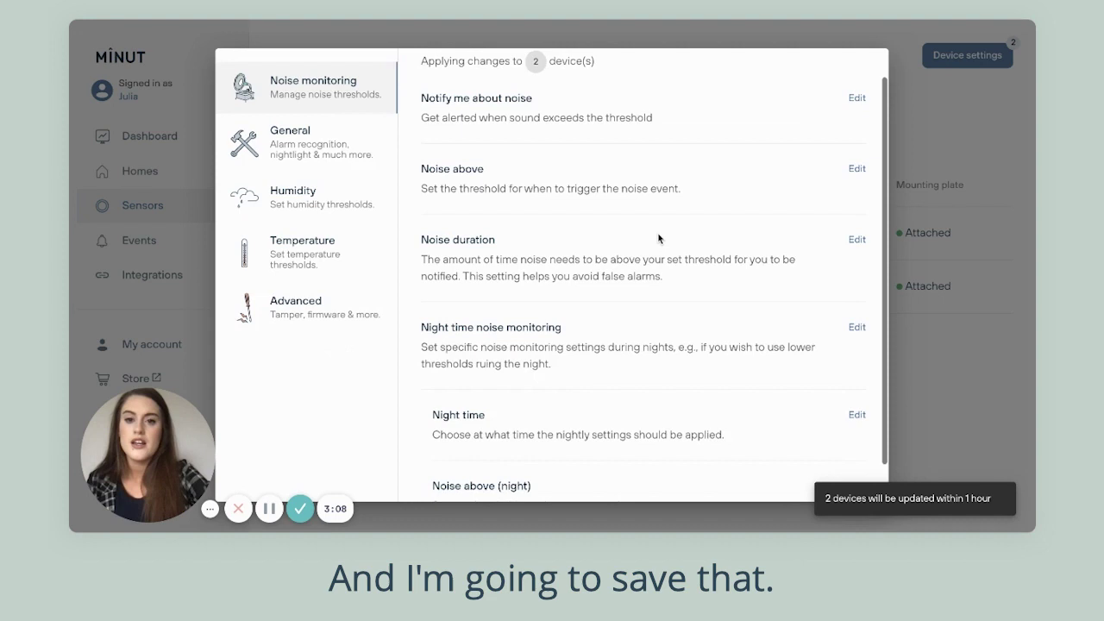
- Change the noise threshold from 75 dB to 80 dB and save it
{"action": "left_click", "coordinate": [857, 151]}
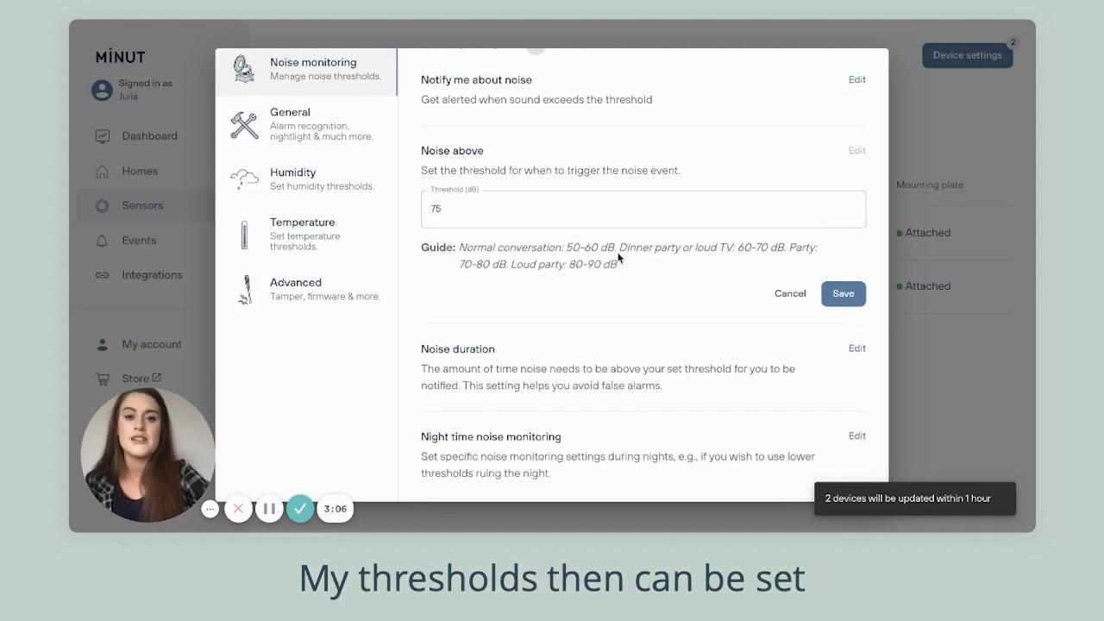
{"action": "left_click_drag", "start_coordinate": [620, 268], "coordinate": [457, 249]}
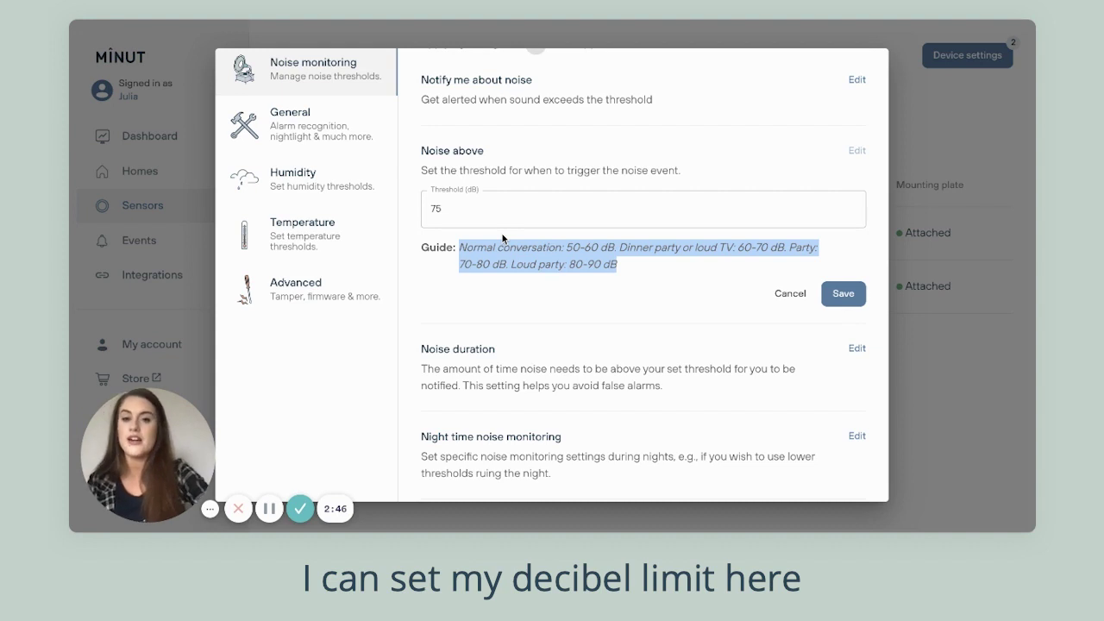
{"action": "left_click", "coordinate": [482, 208]}
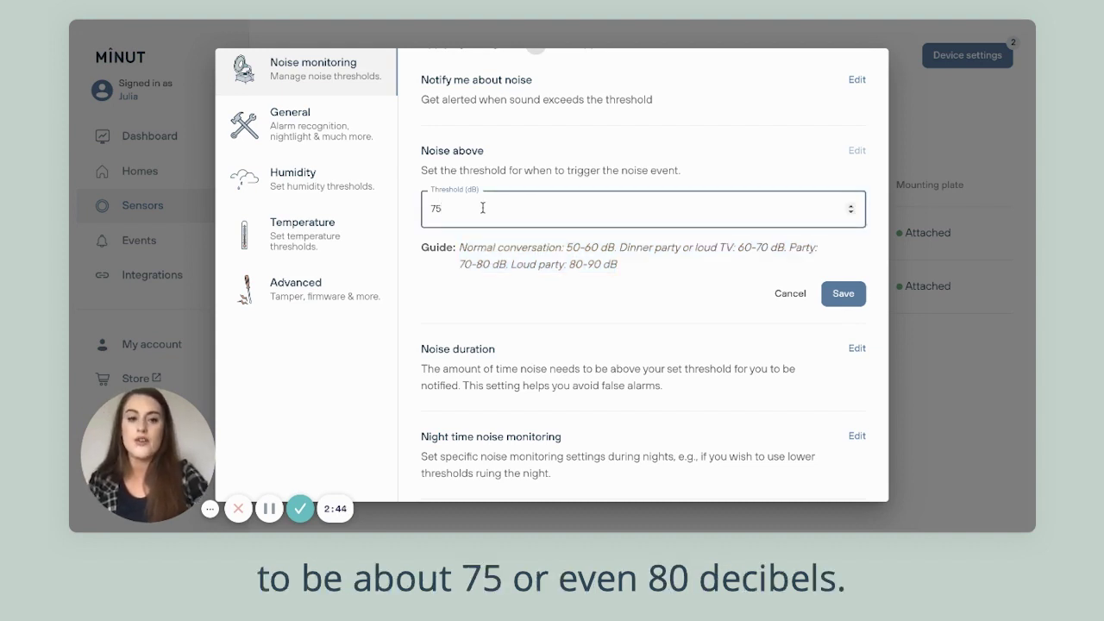
{"action": "key", "text": "BackSpace"}
{"action": "key", "text": "BackSpace"}
{"action": "type", "text": "80"}
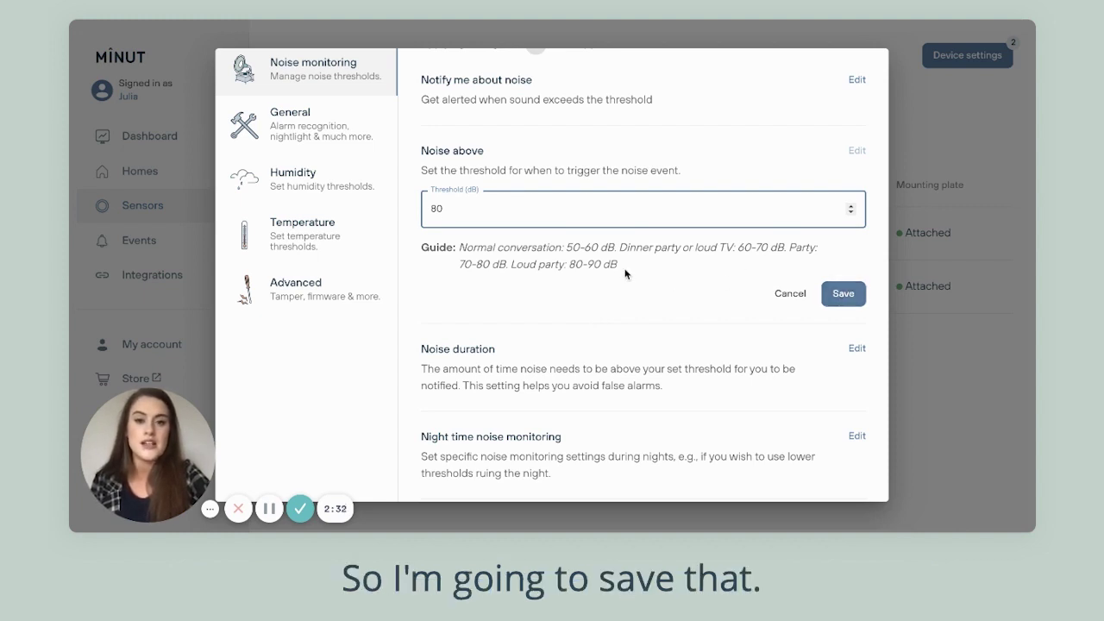
{"action": "left_click_drag", "start_coordinate": [623, 266], "coordinate": [499, 270]}
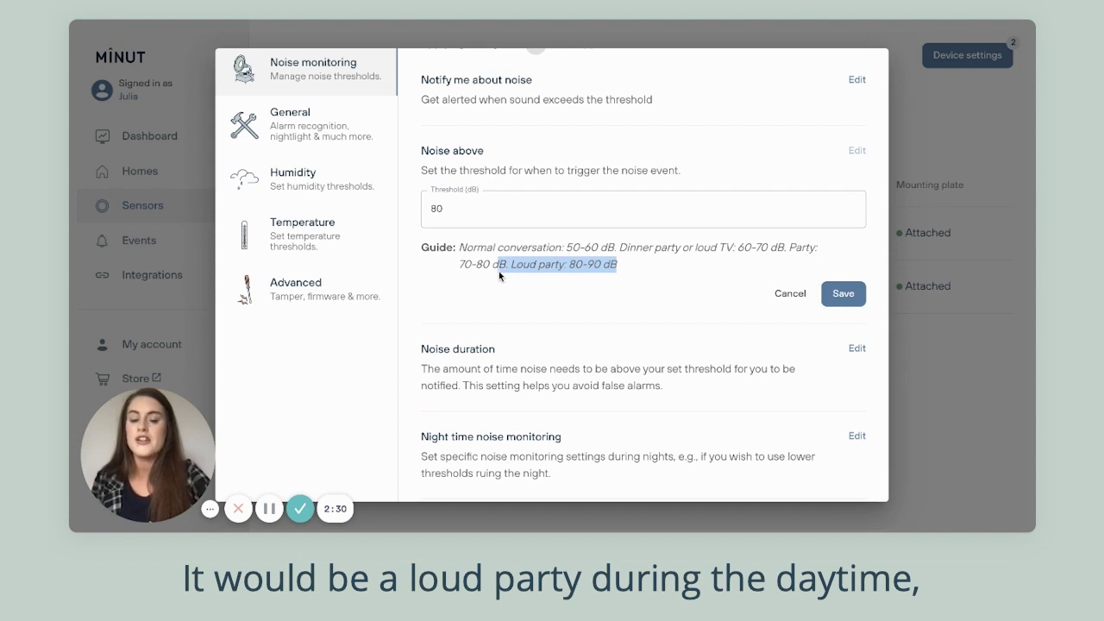
{"action": "left_click", "coordinate": [702, 273]}
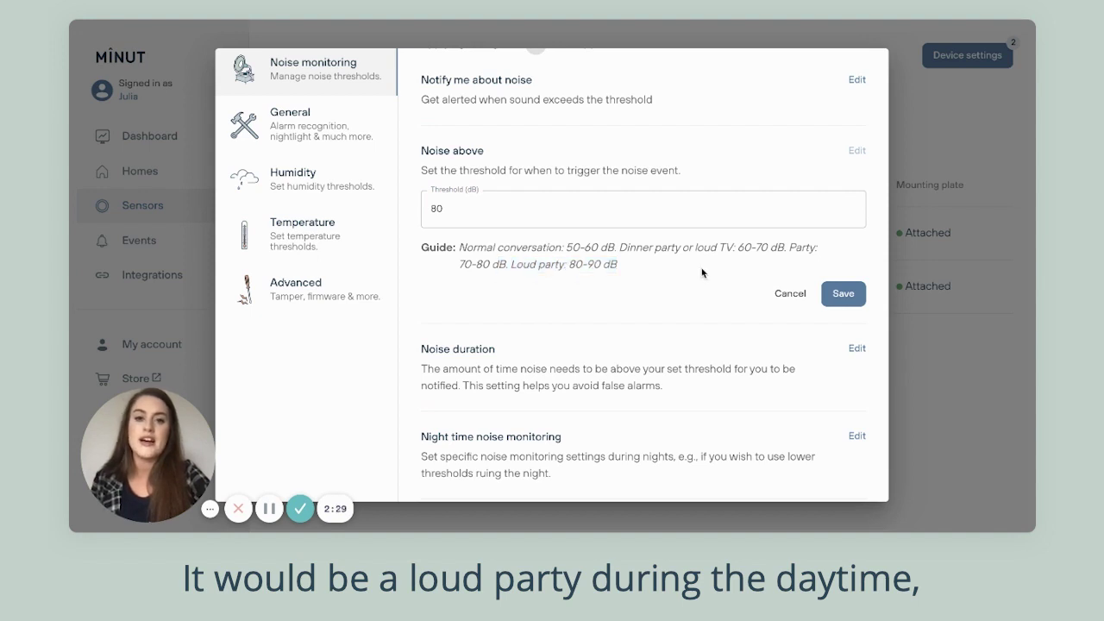
{"action": "left_click", "coordinate": [842, 293]}
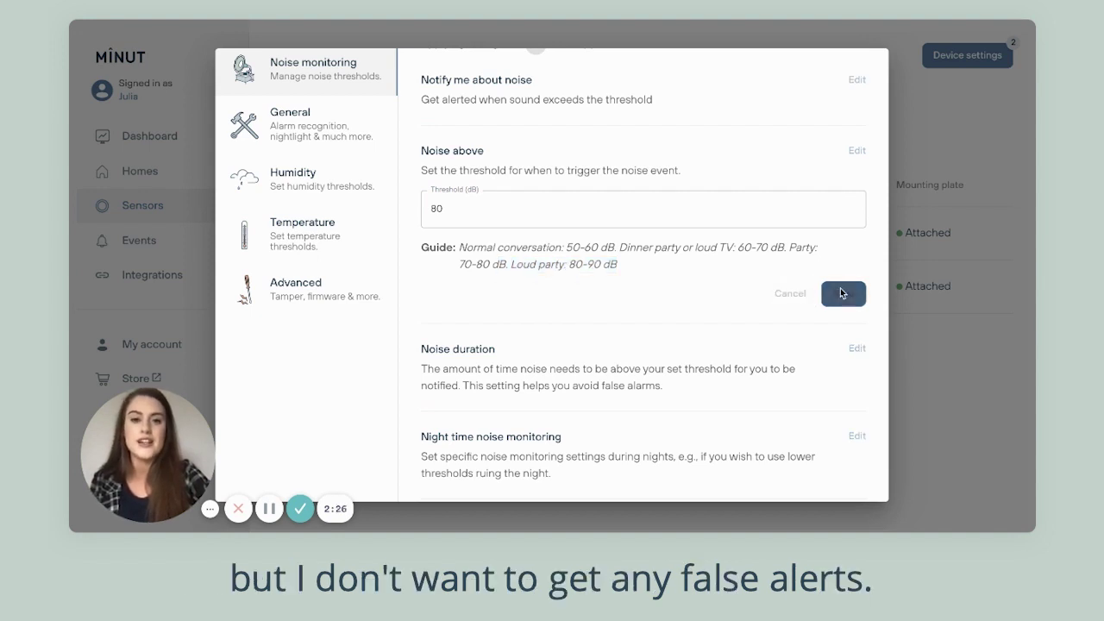
{"action": "scroll", "coordinate": [713, 255], "scroll_direction": "down", "scroll_amount": 1}
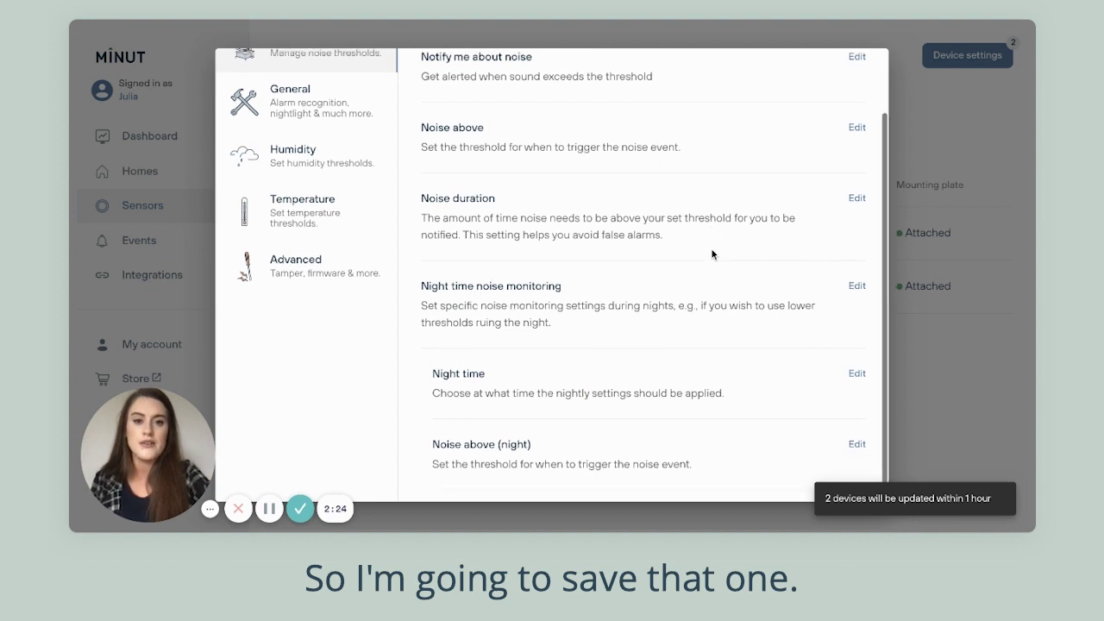
- Save the noise duration at 10 minutes for both sensors
{"action": "left_click", "coordinate": [856, 199]}
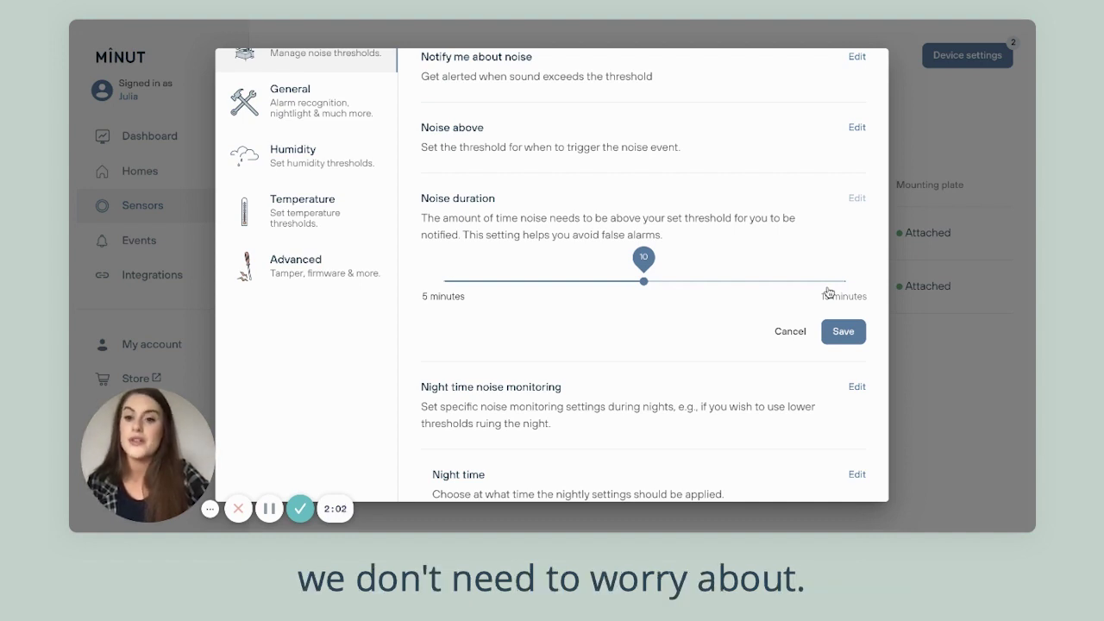
{"action": "left_click", "coordinate": [841, 333]}
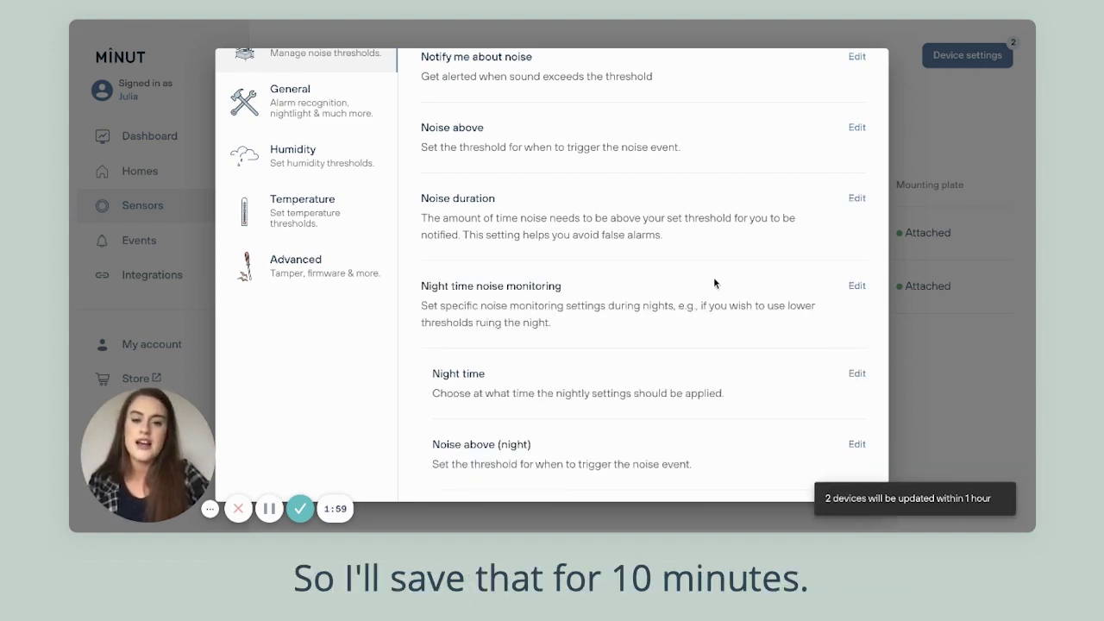
- Switch night-time noise monitoring on and save it
{"action": "left_click", "coordinate": [857, 285]}
{"action": "scroll", "coordinate": [707, 310], "scroll_direction": "down", "scroll_amount": 1}
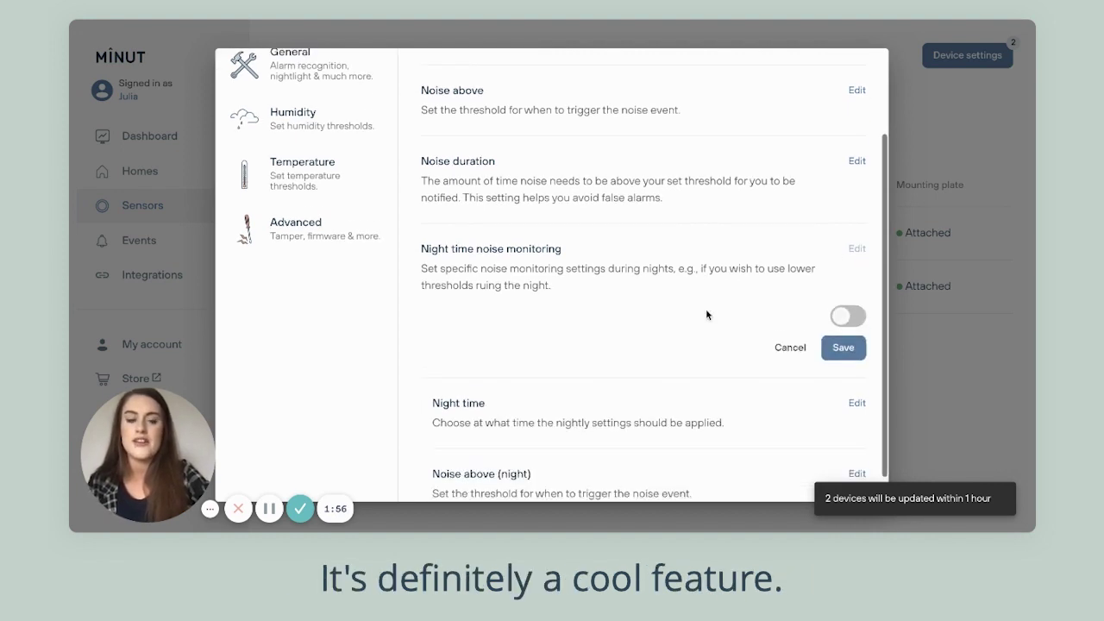
{"action": "left_click", "coordinate": [845, 286]}
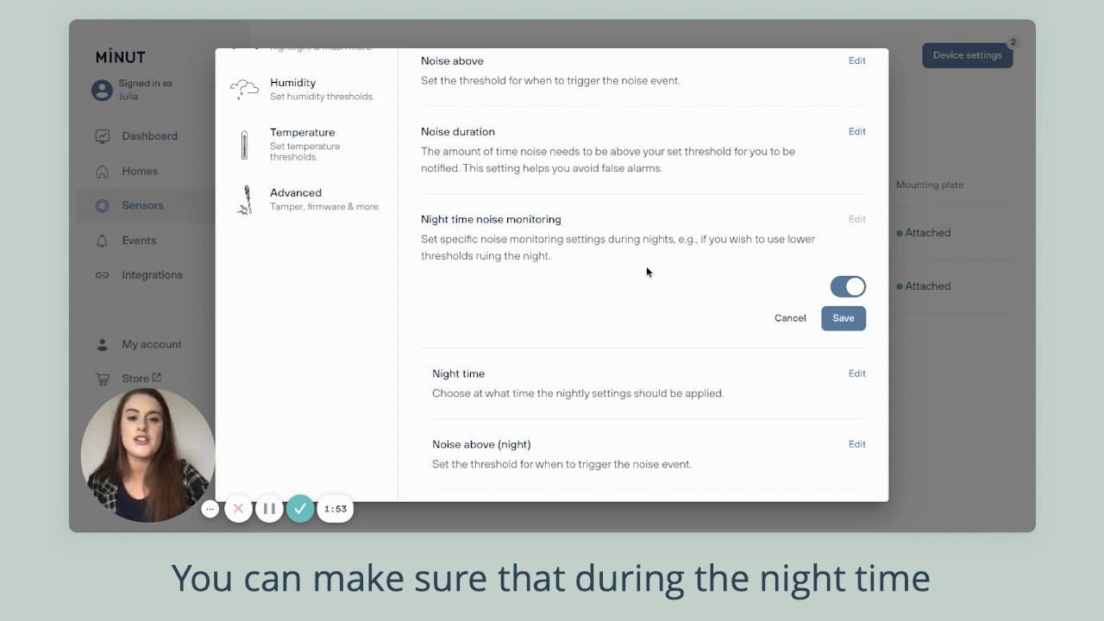
{"action": "left_click", "coordinate": [843, 321]}
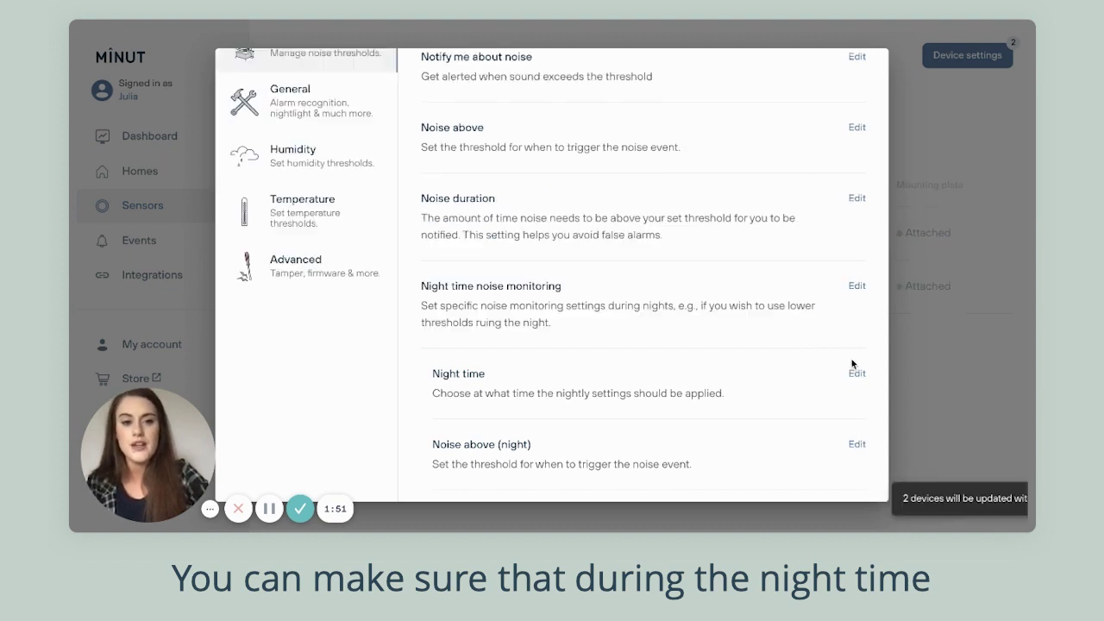
- Set the night-time noise threshold to 70 dB and save it
{"action": "left_click", "coordinate": [856, 444]}
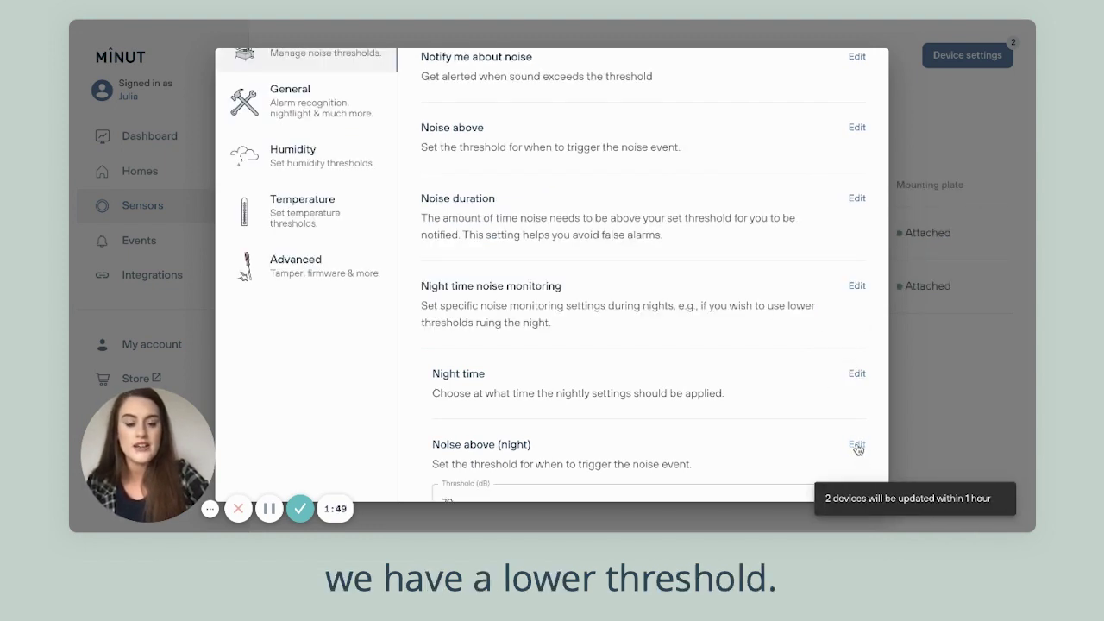
{"action": "scroll", "coordinate": [692, 334], "scroll_direction": "down", "scroll_amount": 2}
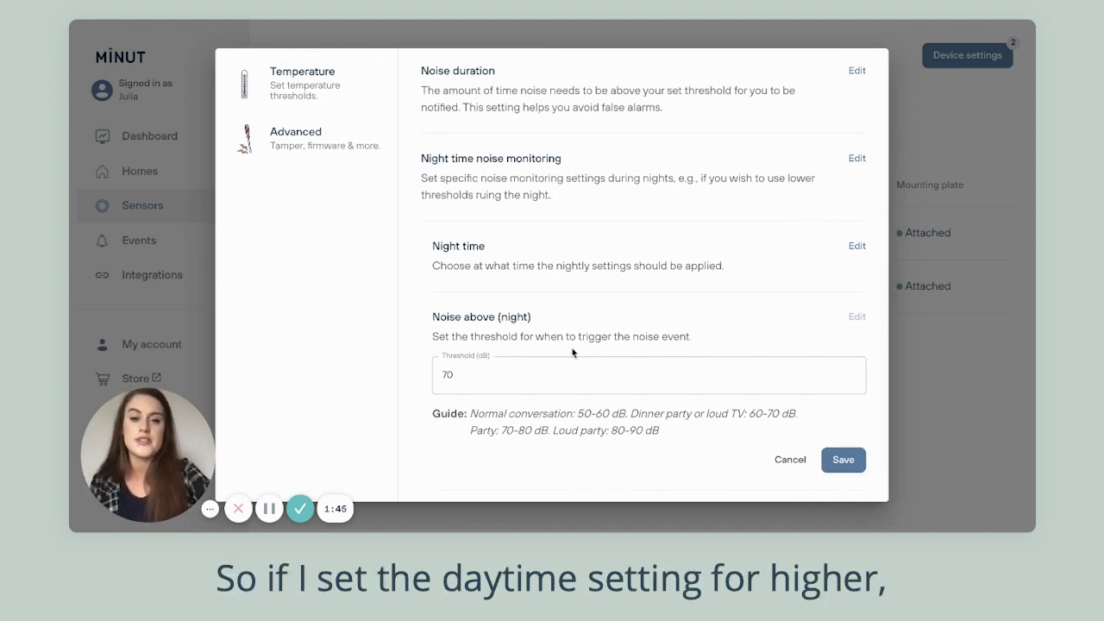
{"action": "left_click", "coordinate": [561, 387]}
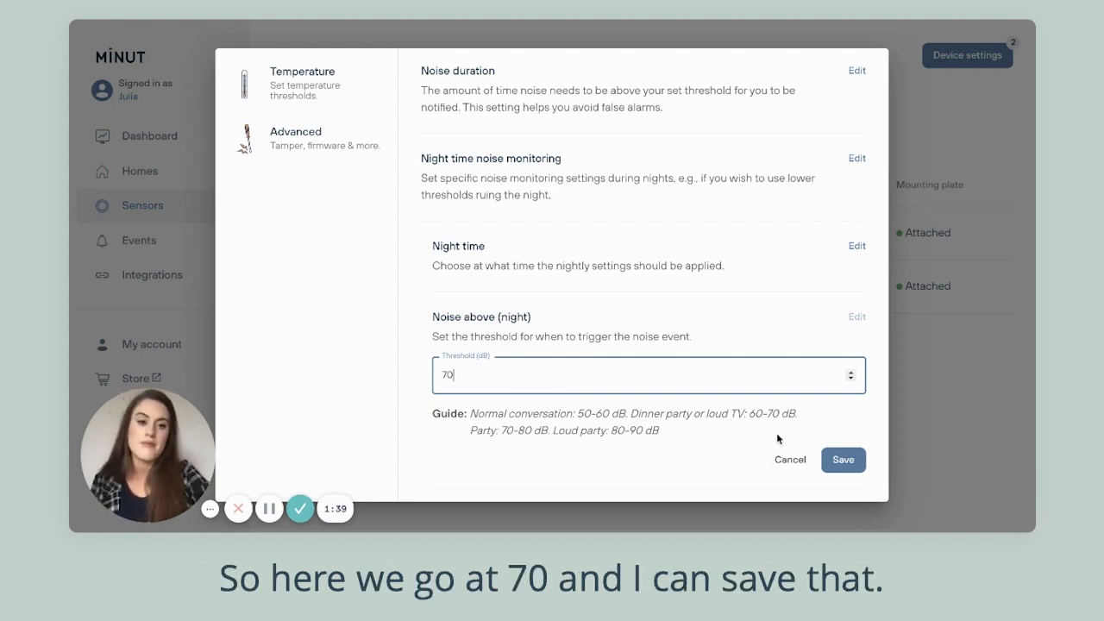
{"action": "left_click", "coordinate": [840, 459]}
- Set the night-time hours to 22:00–07:00 and save them
{"action": "left_click", "coordinate": [855, 373]}
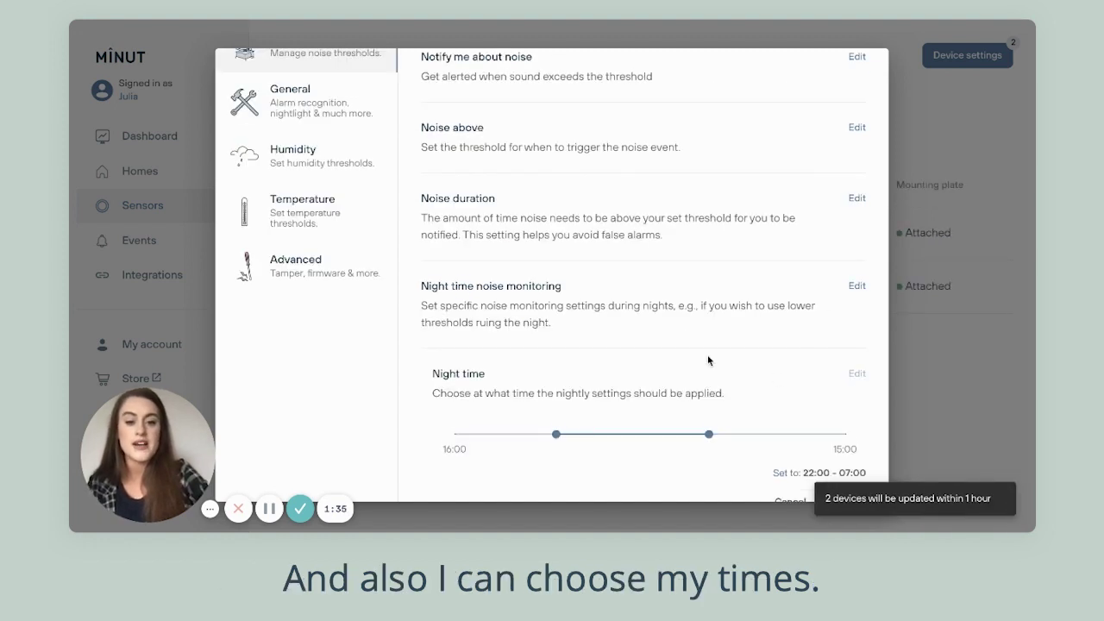
{"action": "scroll", "coordinate": [707, 354], "scroll_direction": "down", "scroll_amount": 2}
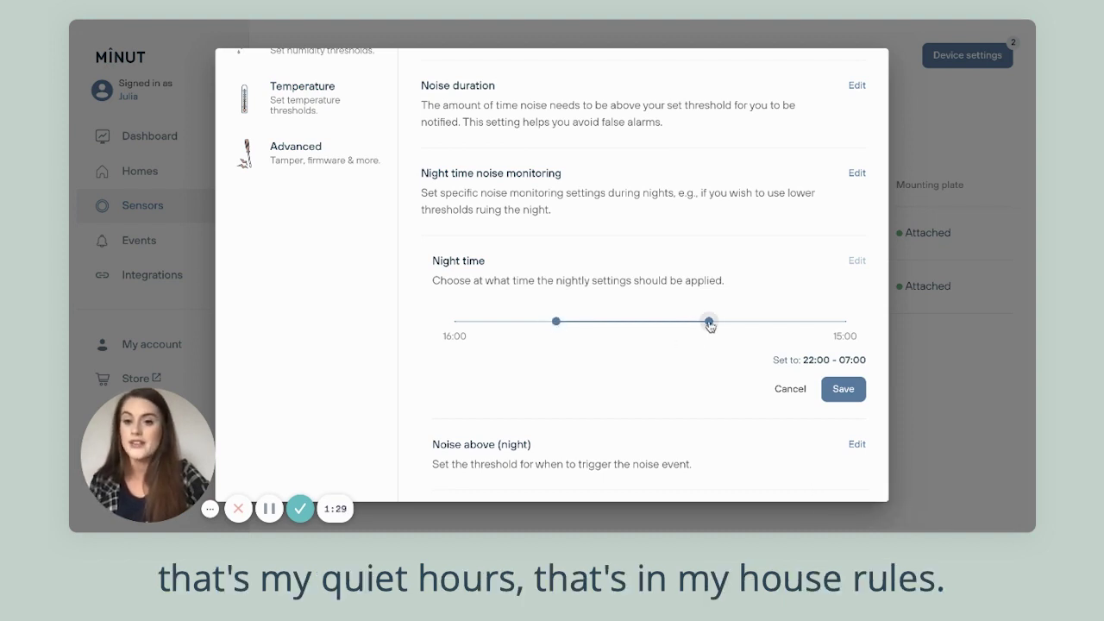
{"action": "left_click", "coordinate": [841, 389]}
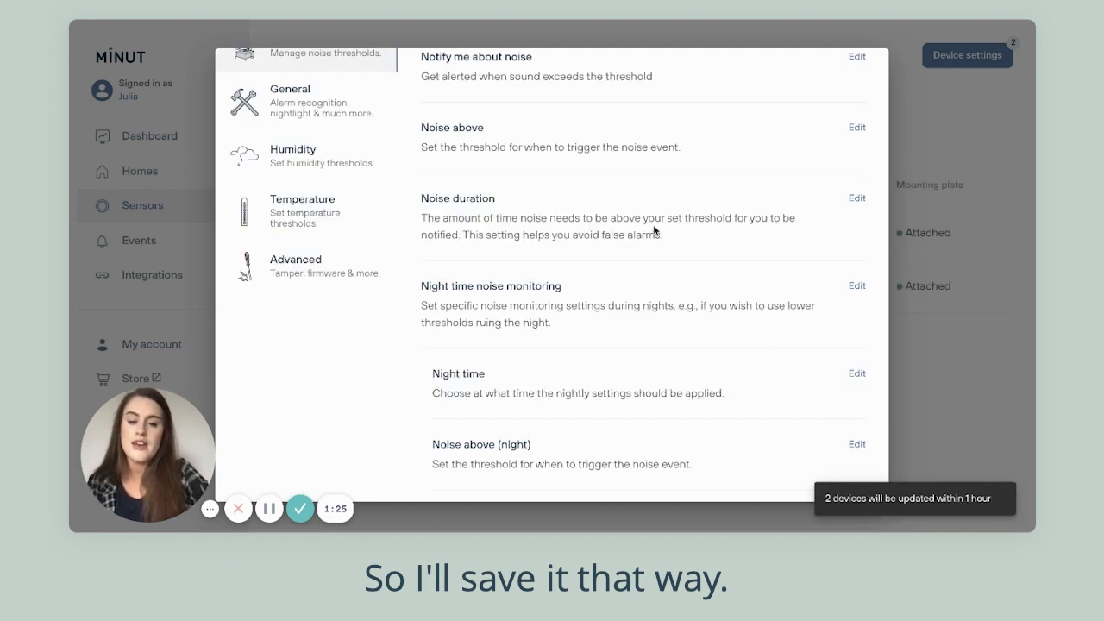
{"action": "scroll", "coordinate": [653, 226], "scroll_direction": "up", "scroll_amount": 2}
- Show the General section of the sensor settings and scroll through it
{"action": "left_click", "coordinate": [305, 175]}
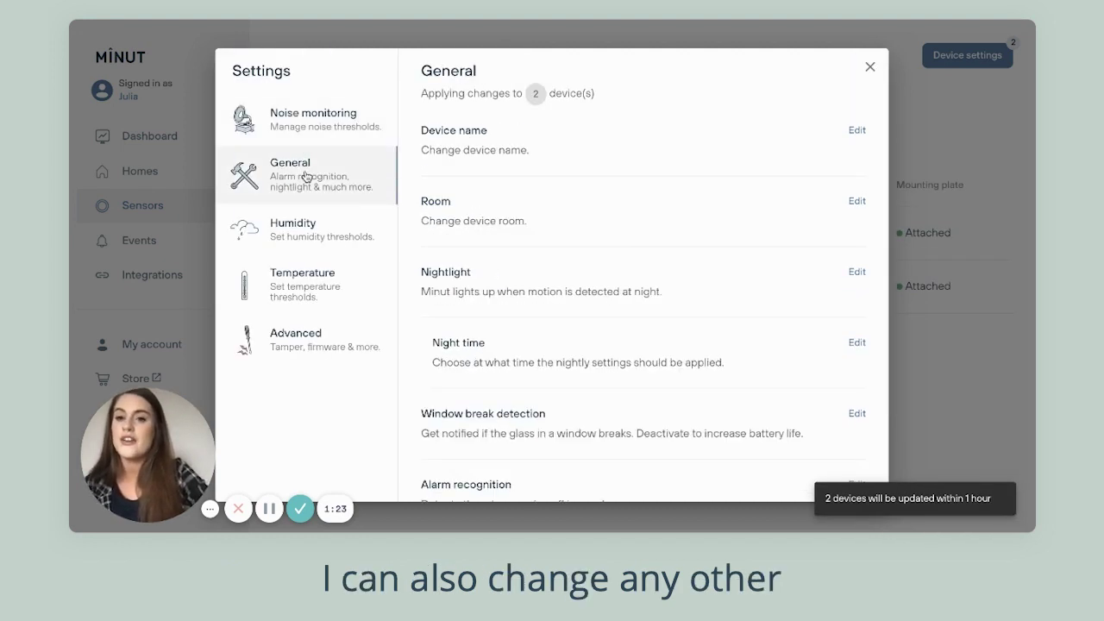
{"action": "scroll", "coordinate": [546, 237], "scroll_direction": "down", "scroll_amount": 1}
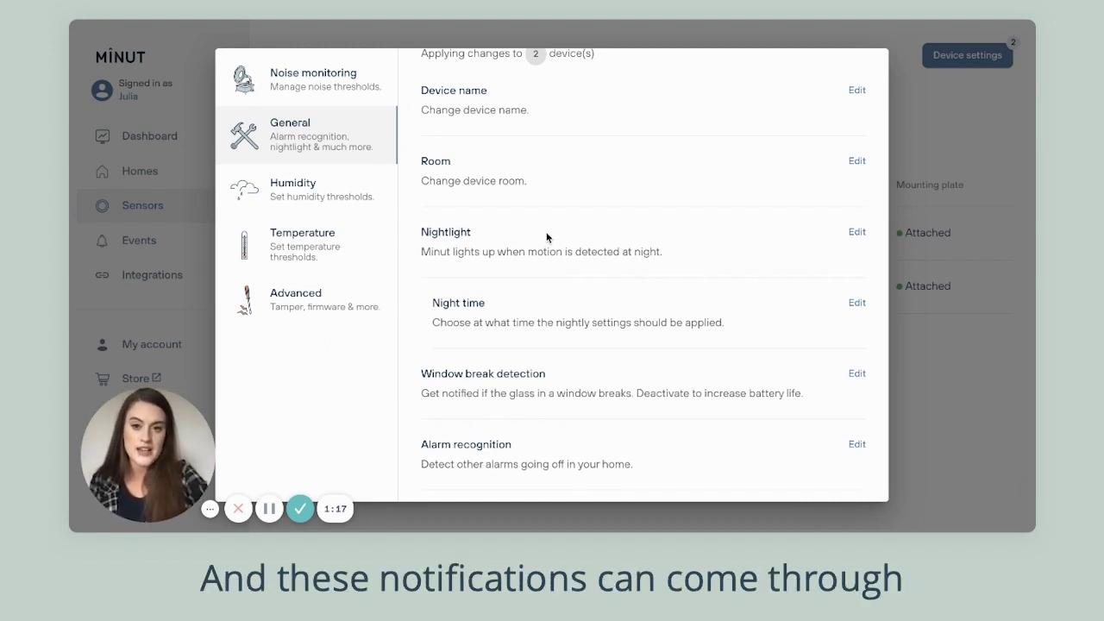
{"action": "scroll", "coordinate": [547, 237], "scroll_direction": "up", "scroll_amount": 1}
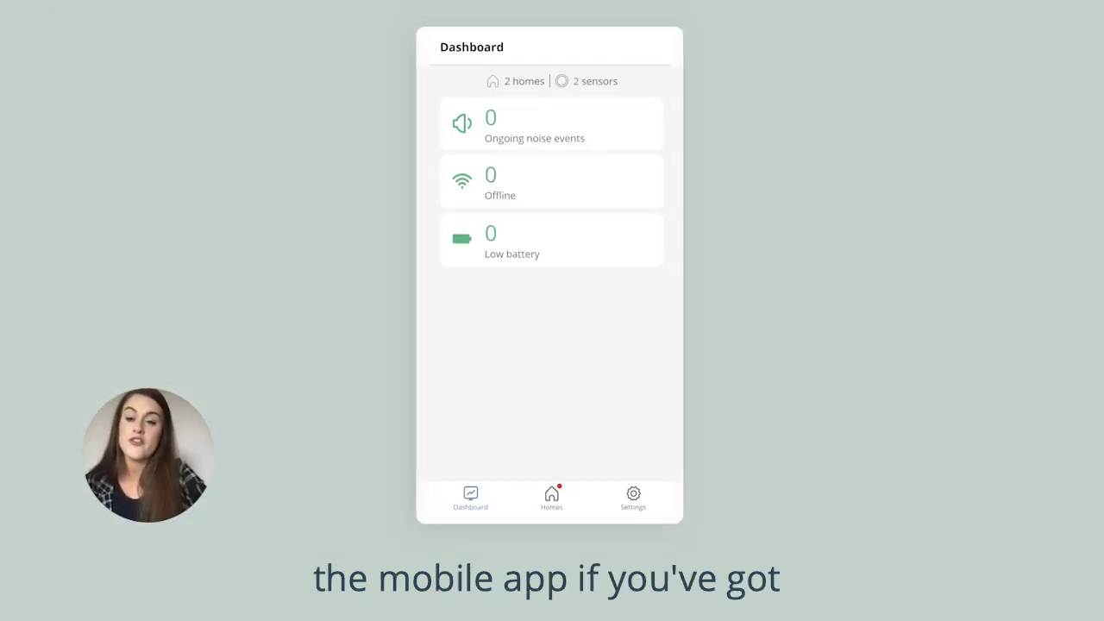
- In the mobile app, open Settings and the account profile to start a team member invite
{"action": "left_click", "coordinate": [633, 498]}
{"action": "left_click", "coordinate": [552, 100]}
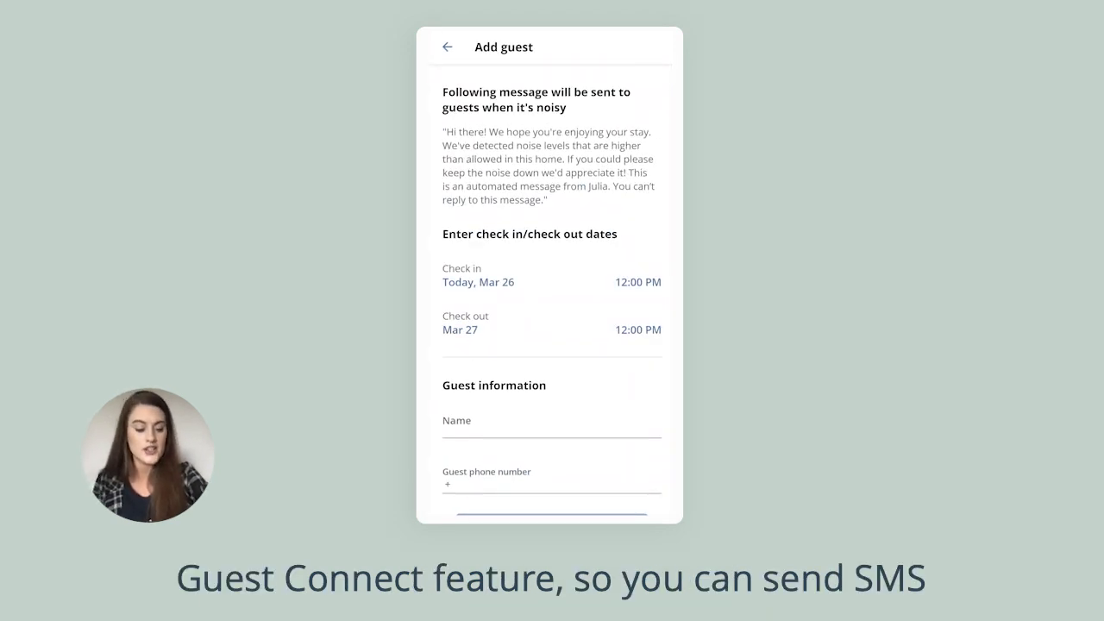
{"action": "scroll", "coordinate": [549, 276], "scroll_direction": "down", "scroll_amount": 1}
{"action": "scroll", "coordinate": [550, 276], "scroll_direction": "up", "scroll_amount": 1}
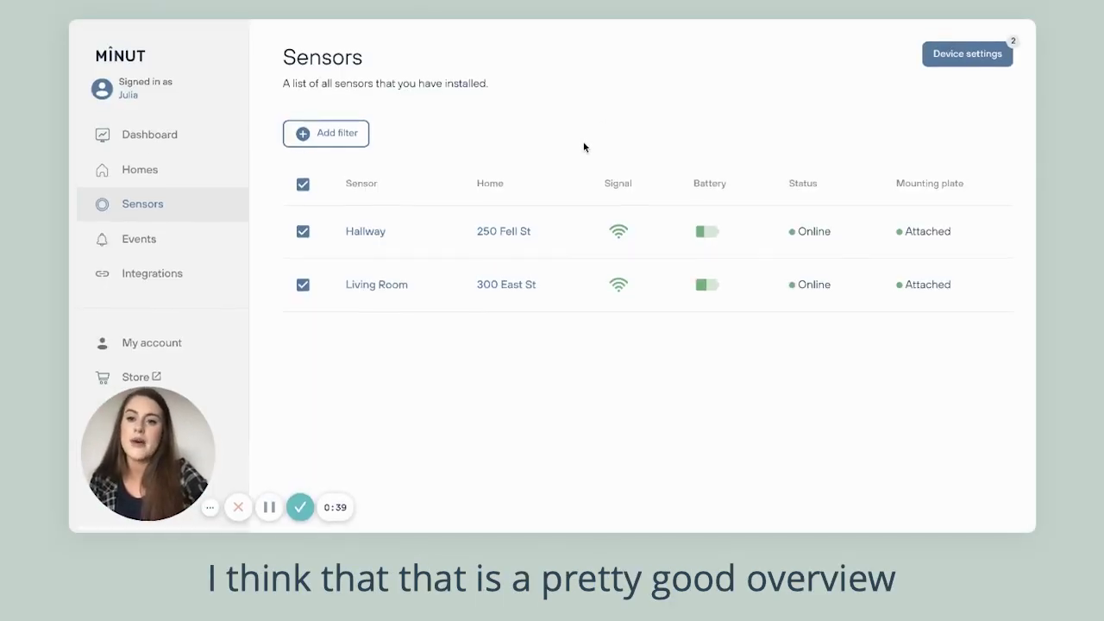
- Show the Integrations page offering BookingSync, Guesty and Zapier as Pro integrations
{"action": "left_click", "coordinate": [170, 276]}
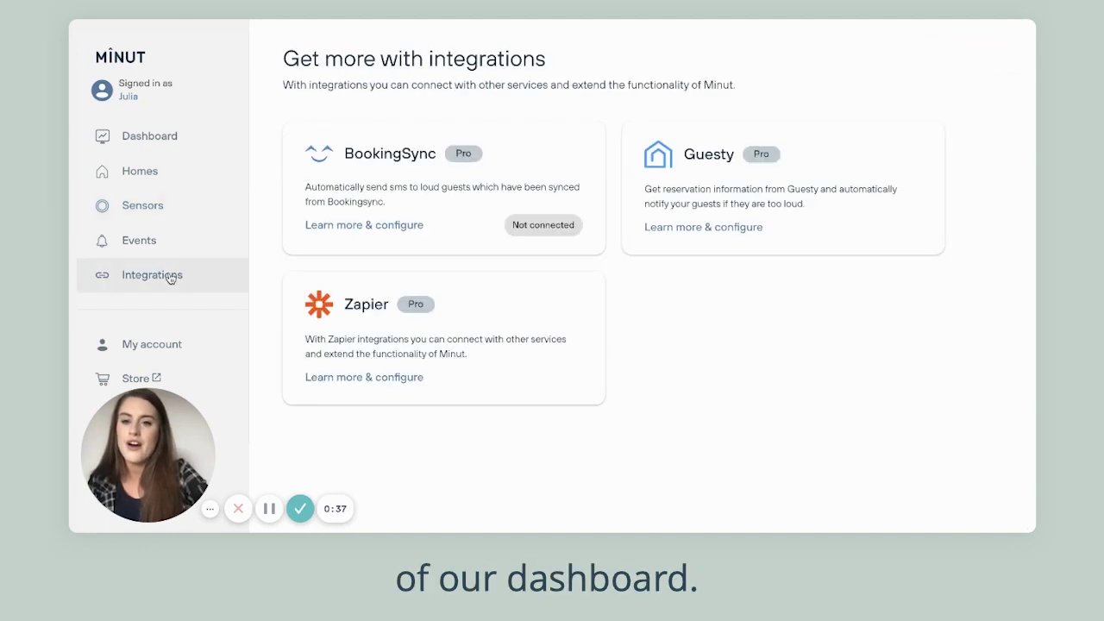